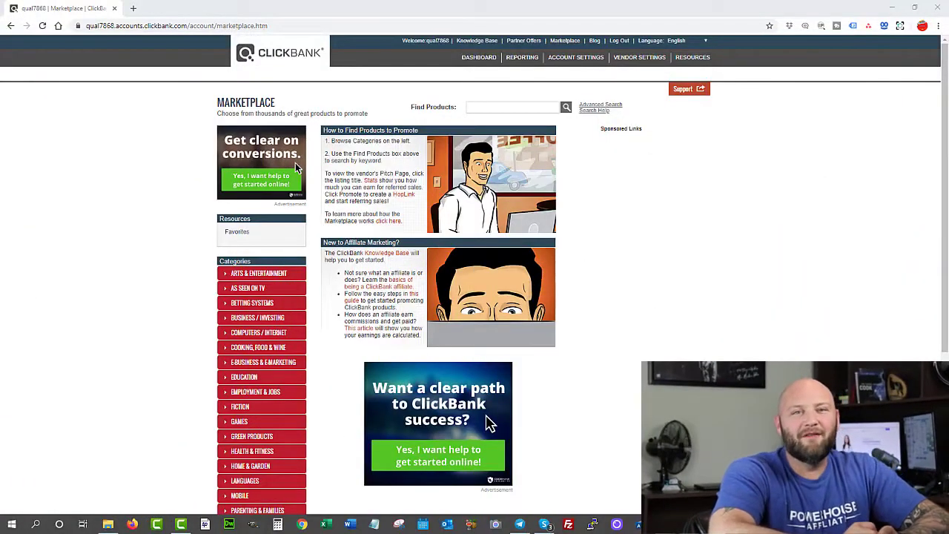
# Scroll the Marketplace category sidebar and expand Health & Fitness.
pyautogui.scroll(-3, 357, 179)
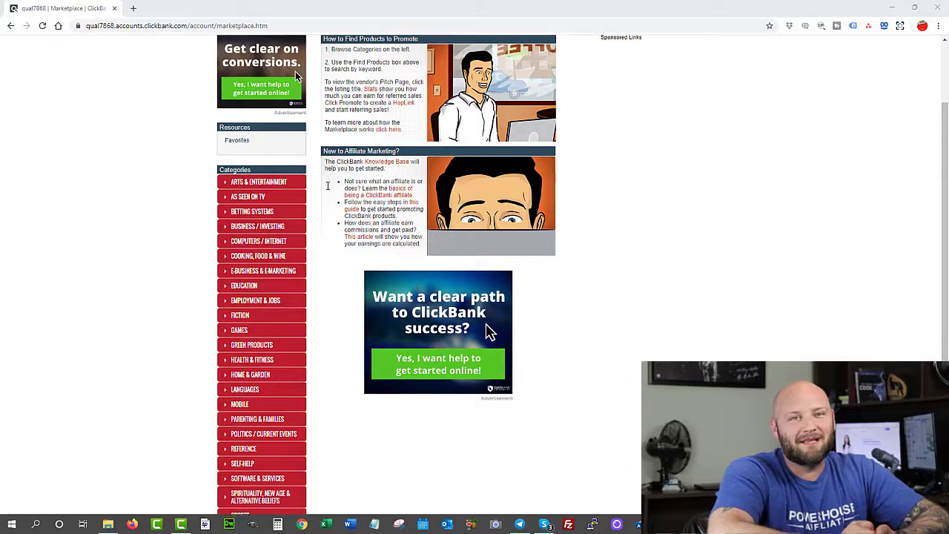
pyautogui.scroll(-2, 326, 190)
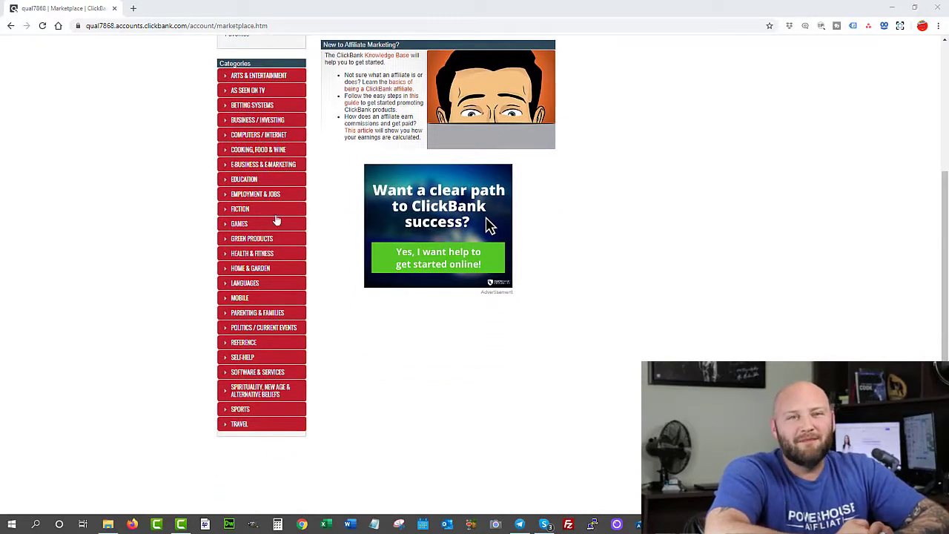
pyautogui.click(229, 254)
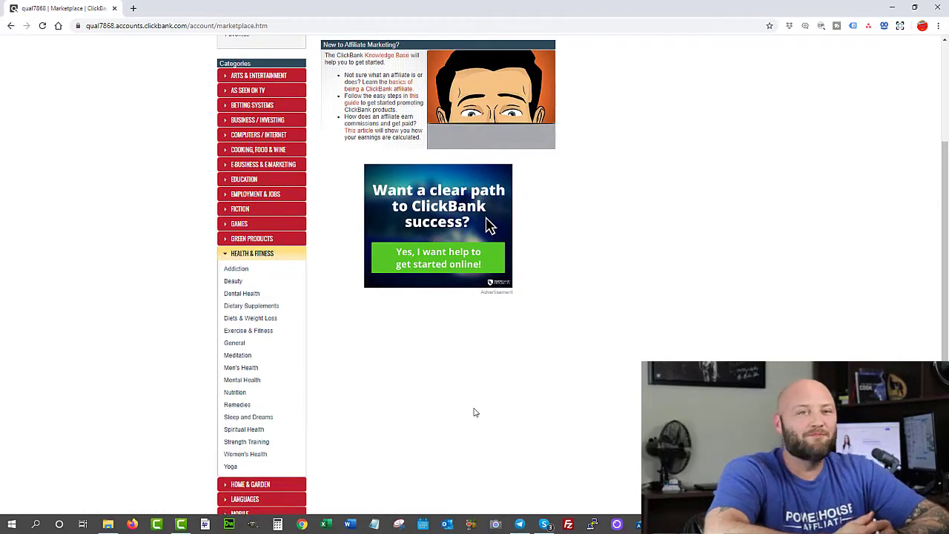
pyautogui.scroll(5, 475, 412)
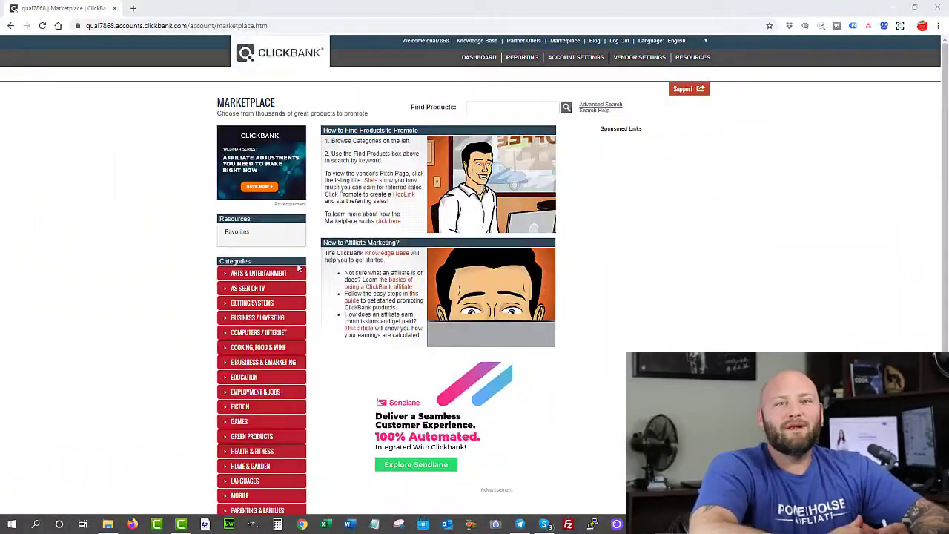
# Peek into the E-Business & E-Marketing and Cooking, Food & Wine categories, collapsing each again.
pyautogui.scroll(-2, 273, 267)
pyautogui.scroll(-2, 272, 260)
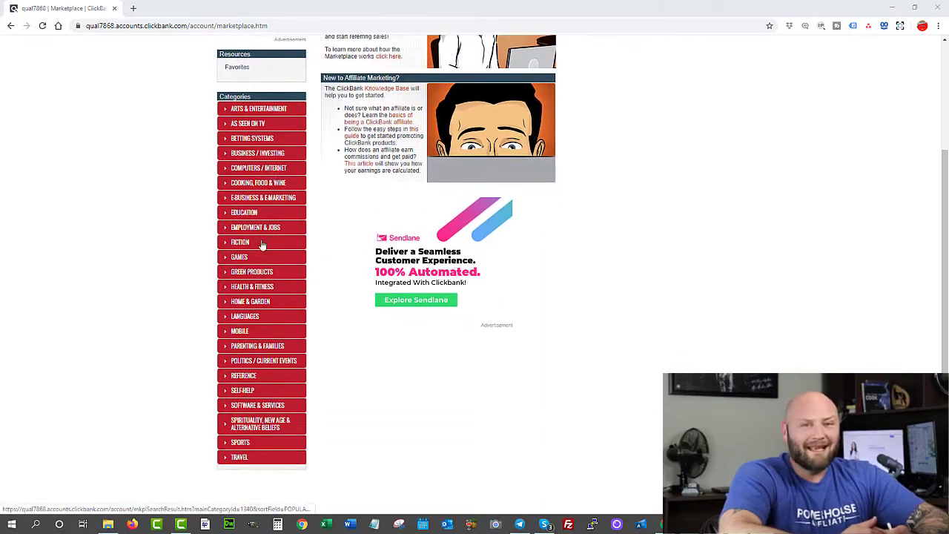
pyautogui.click(230, 200)
pyautogui.scroll(-3, 238, 266)
pyautogui.scroll(3, 239, 271)
pyautogui.click(226, 196)
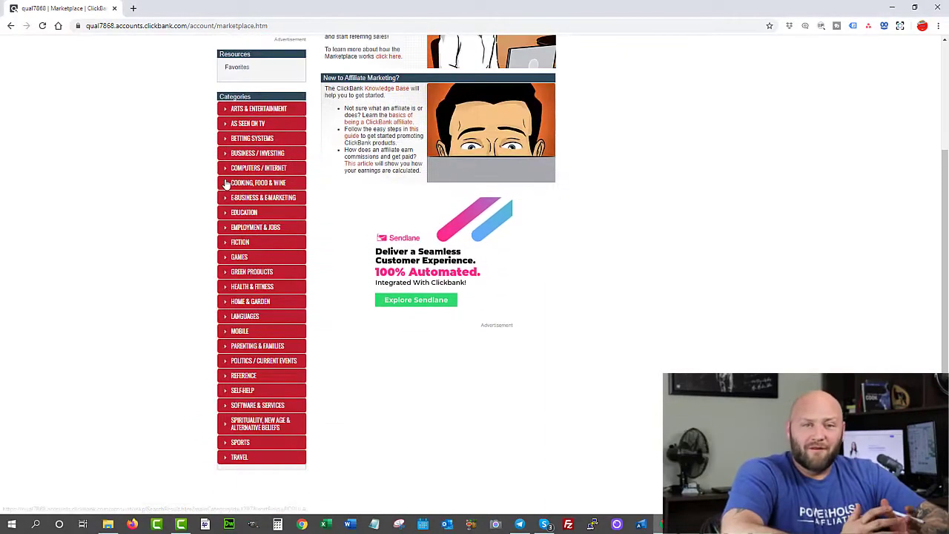
pyautogui.click(225, 184)
pyautogui.click(226, 185)
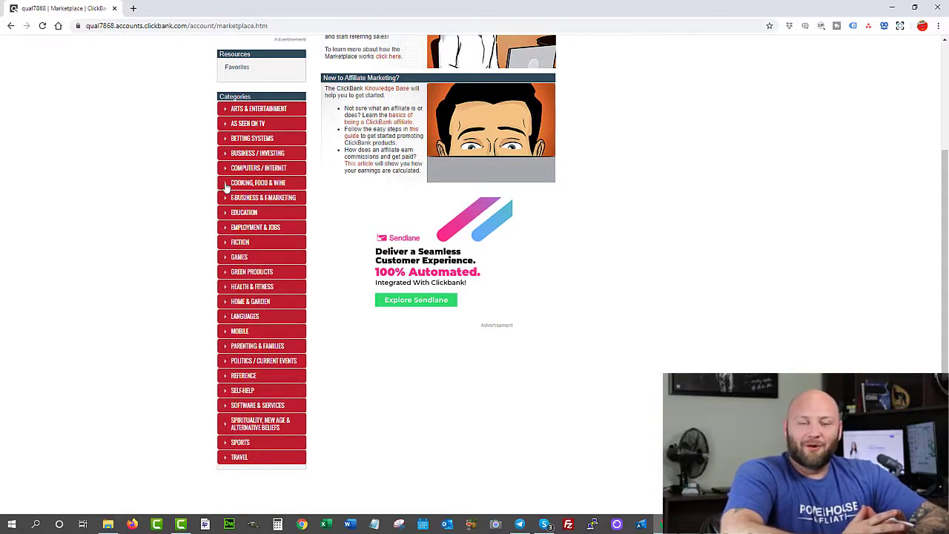
pyautogui.scroll(-2, 254, 246)
# Expand Health & Fitness and open its Dietary Supplements subcategory, showing 28 products led by Resurge.
pyautogui.click(226, 222)
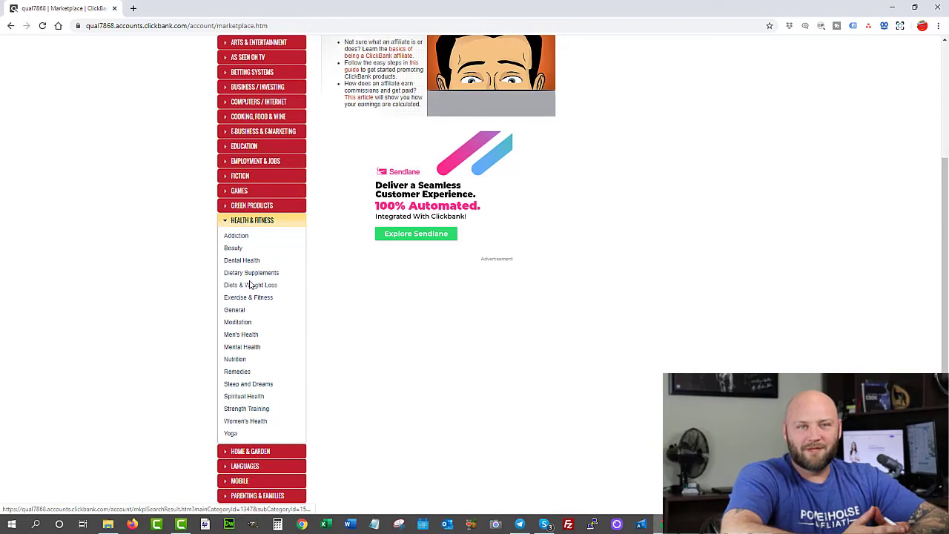
pyautogui.scroll(-3, 256, 363)
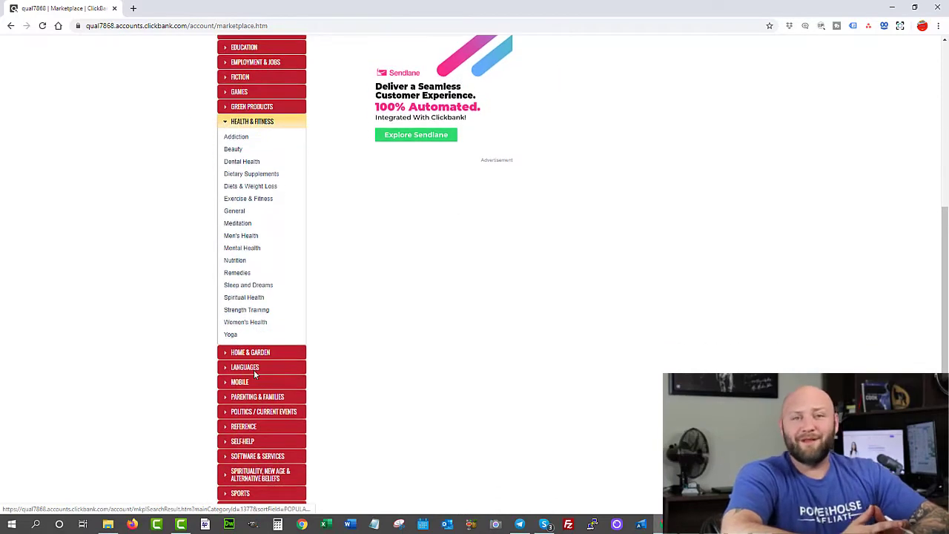
pyautogui.scroll(1, 253, 372)
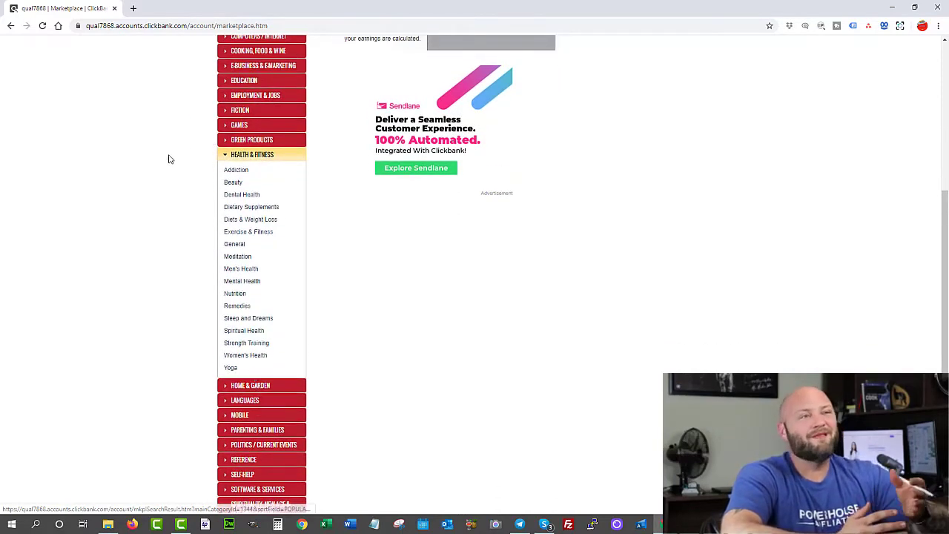
pyautogui.scroll(2, 250, 137)
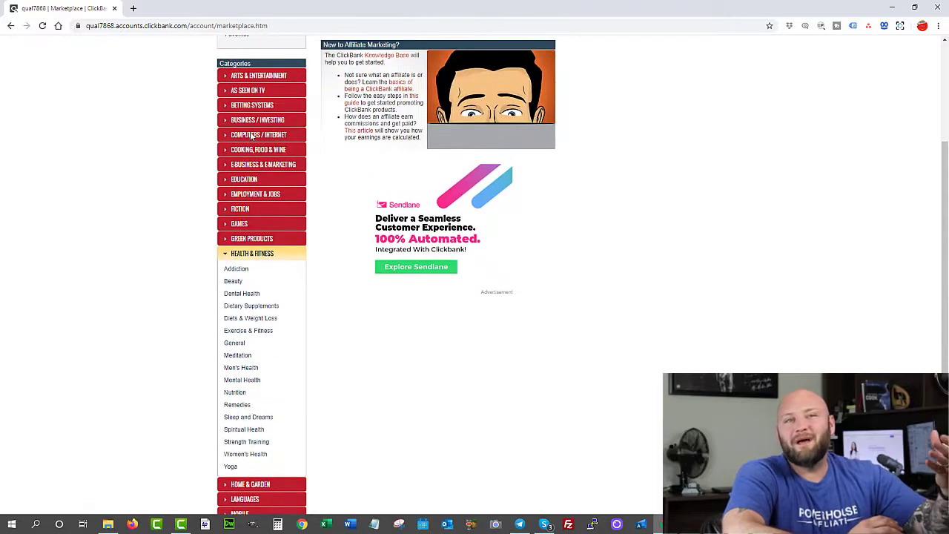
pyautogui.click(226, 91)
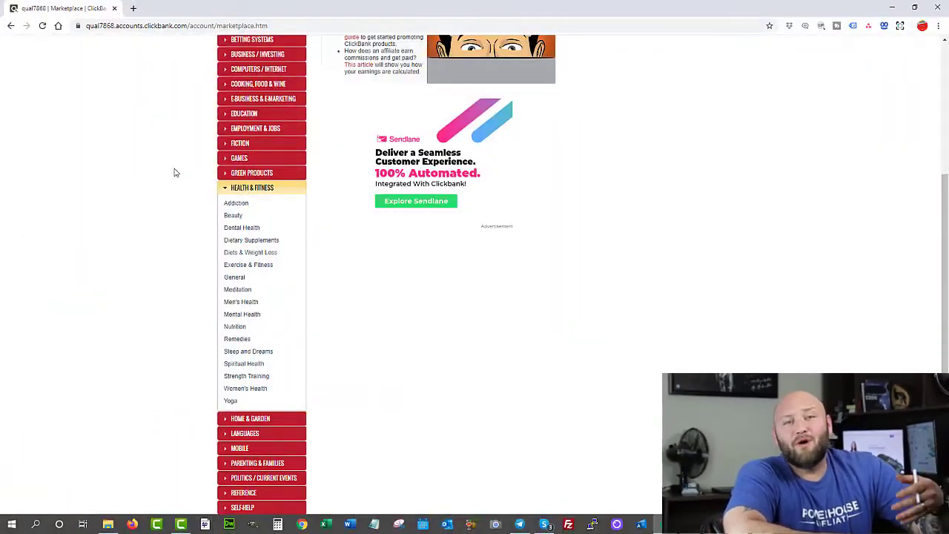
pyautogui.scroll(1, 175, 172)
pyautogui.scroll(-1, 174, 172)
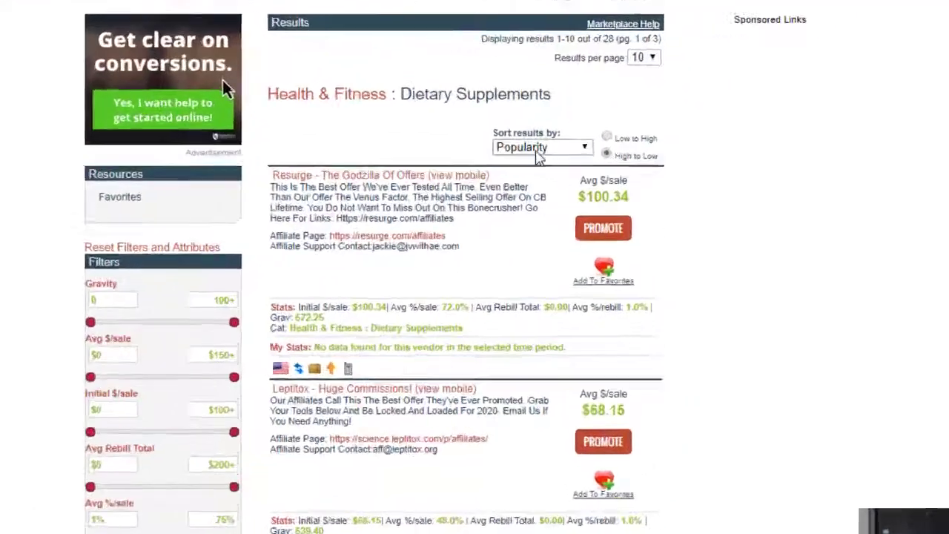
# Sort the listings by Gravity and note Resurge's top gravity score of 572.25.
pyautogui.click(479, 200)
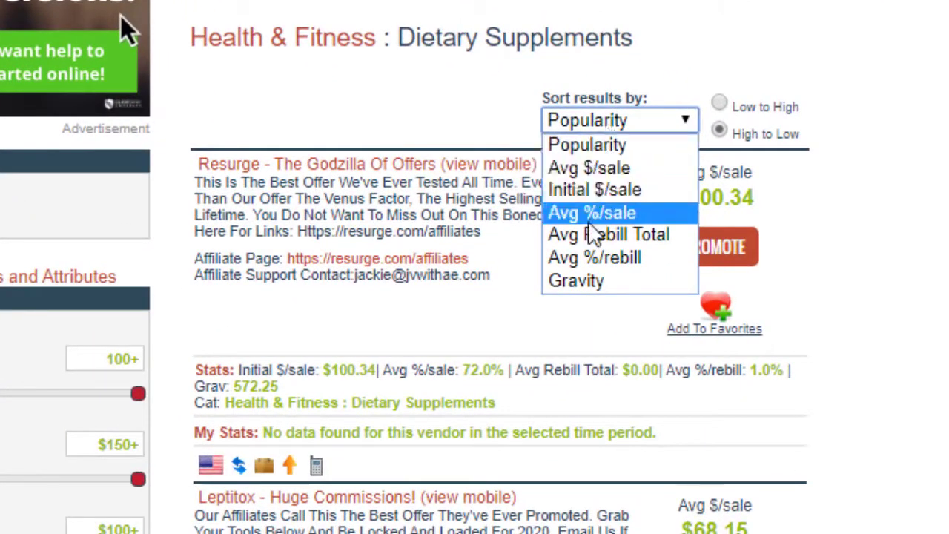
pyautogui.click(581, 280)
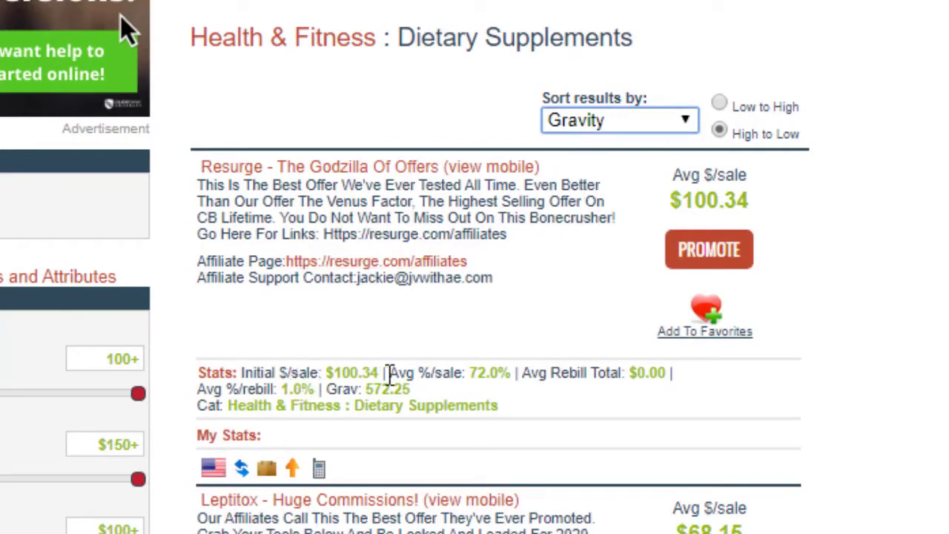
pyautogui.moveTo(423, 386); pyautogui.dragTo(321, 390)
pyautogui.click(847, 430)
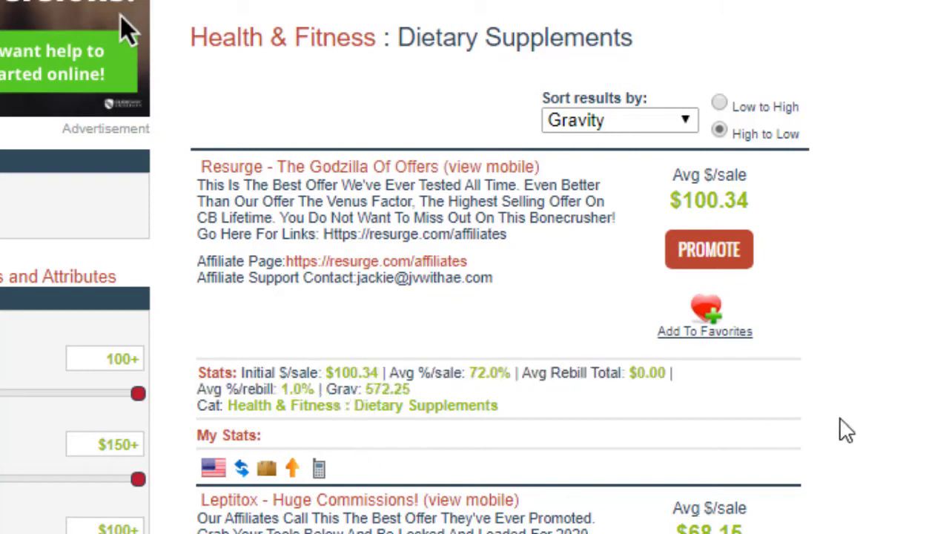
pyautogui.scroll(-6, 556, 431)
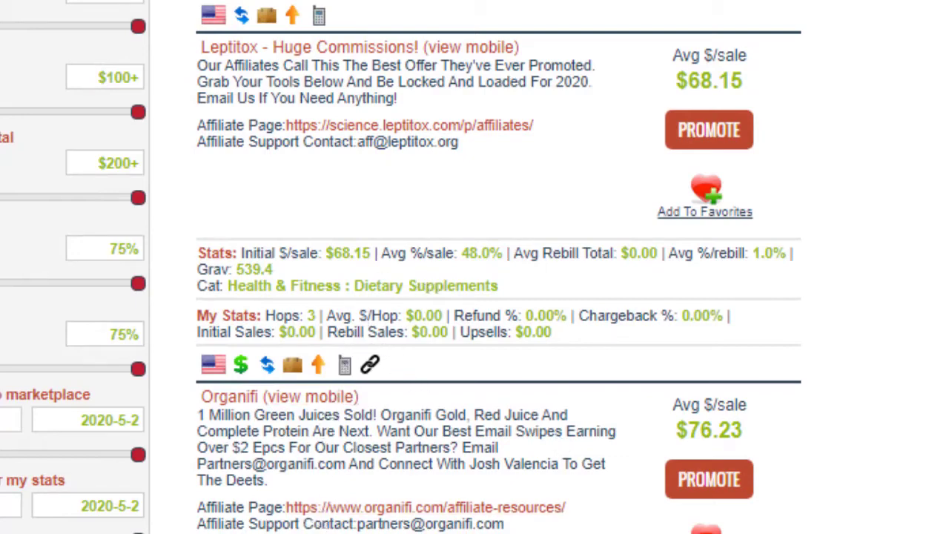
# Compare lower gravity scores: Leptitox at 539.4 and Detoxil at only 9.27.
pyautogui.moveTo(276, 268); pyautogui.dragTo(236, 269)
pyautogui.scroll(-10, 475, 296)
pyautogui.scroll(-8, 710, 519)
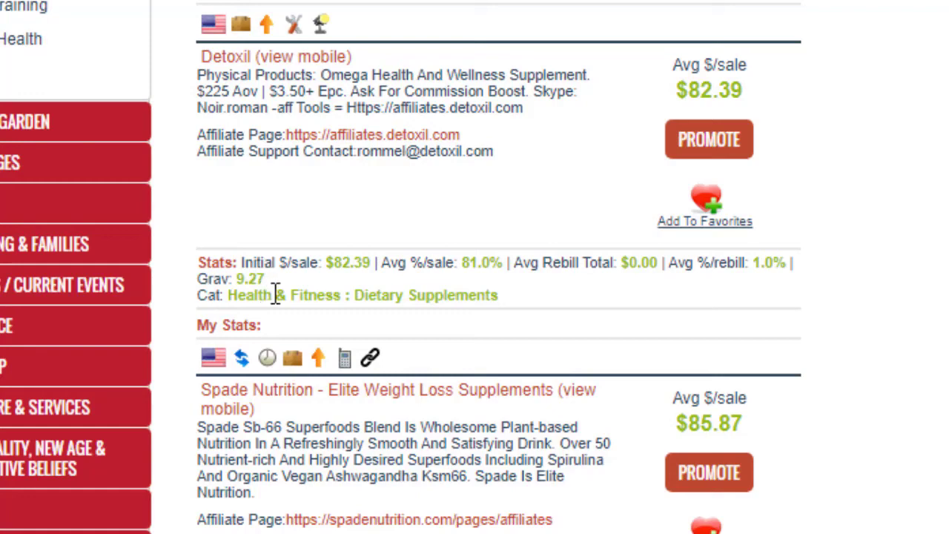
pyautogui.moveTo(244, 286); pyautogui.dragTo(226, 295)
pyautogui.scroll(10, 401, 267)
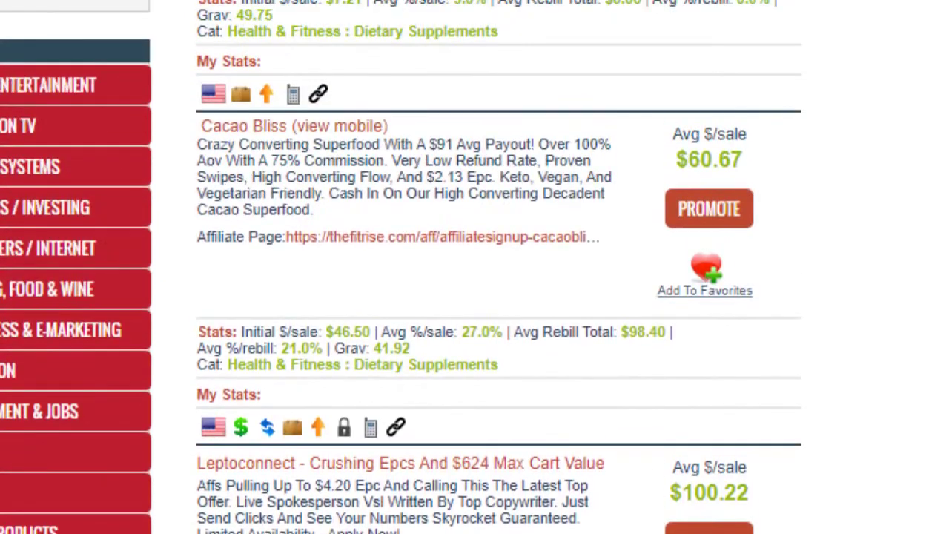
pyautogui.scroll(8, 496, 267)
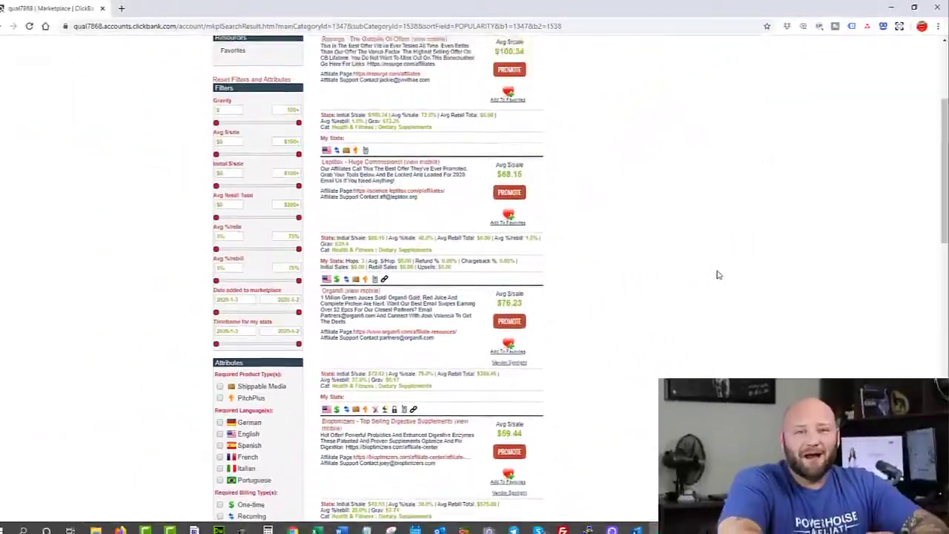
pyautogui.scroll(2, 717, 275)
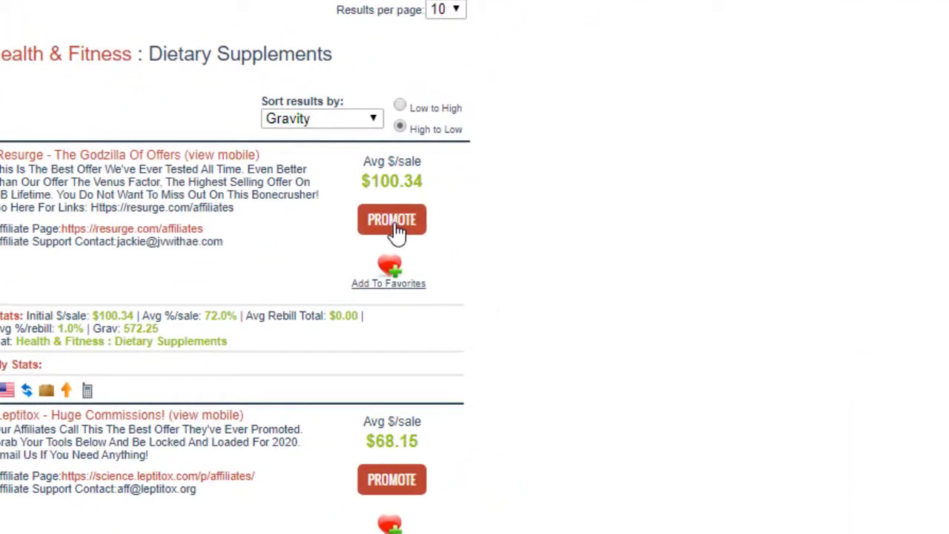
# Generate Resurge's HopLink via PROMOTE, copy it, and return to the Marketplace listings.
pyautogui.click(396, 231)
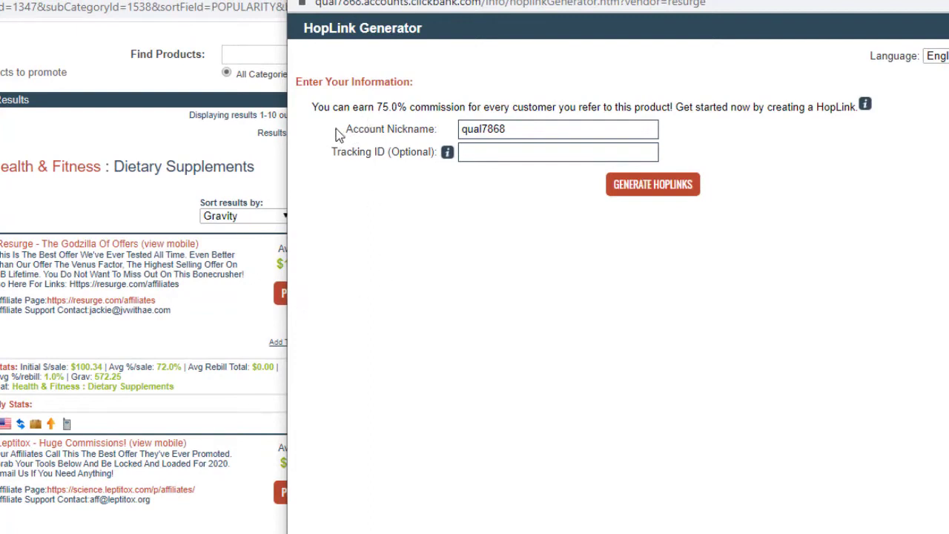
pyautogui.click(652, 185)
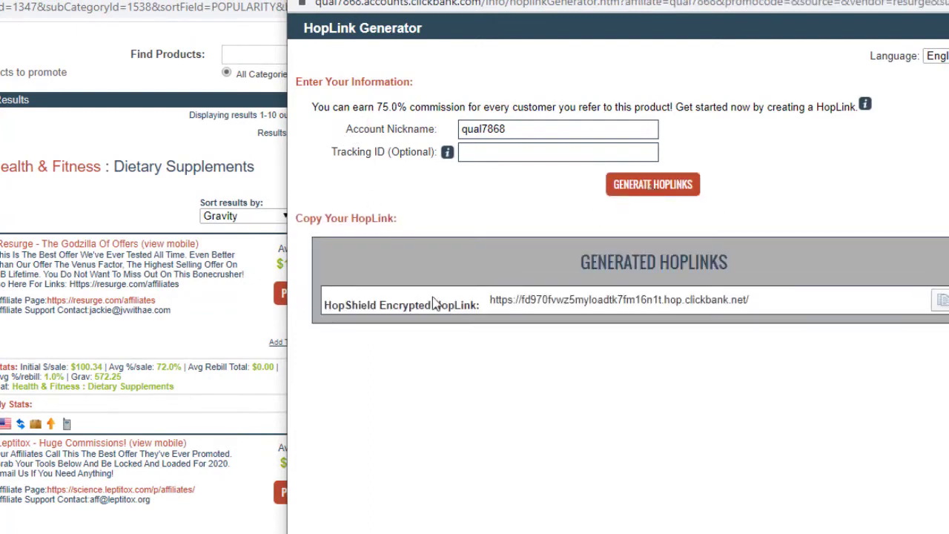
pyautogui.click(940, 301)
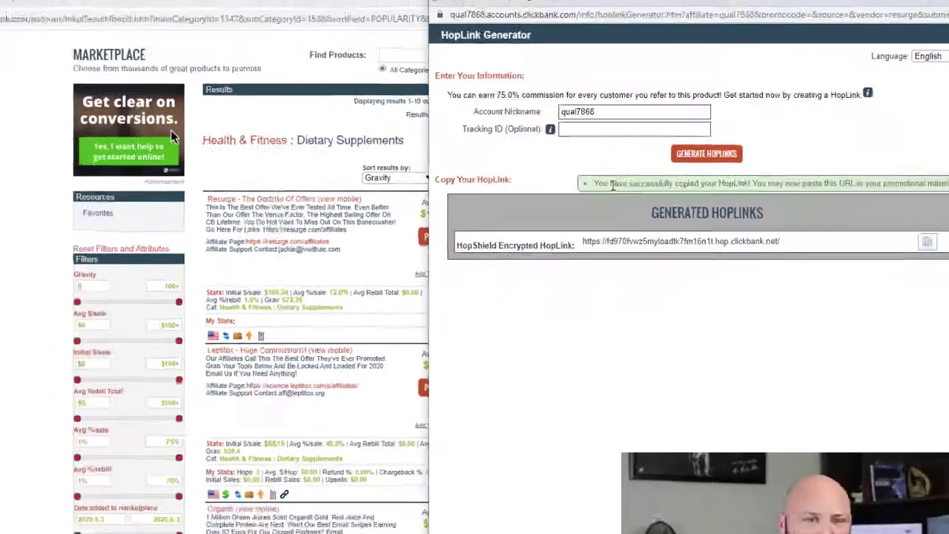
pyautogui.moveTo(525, 223); pyautogui.dragTo(684, 241)
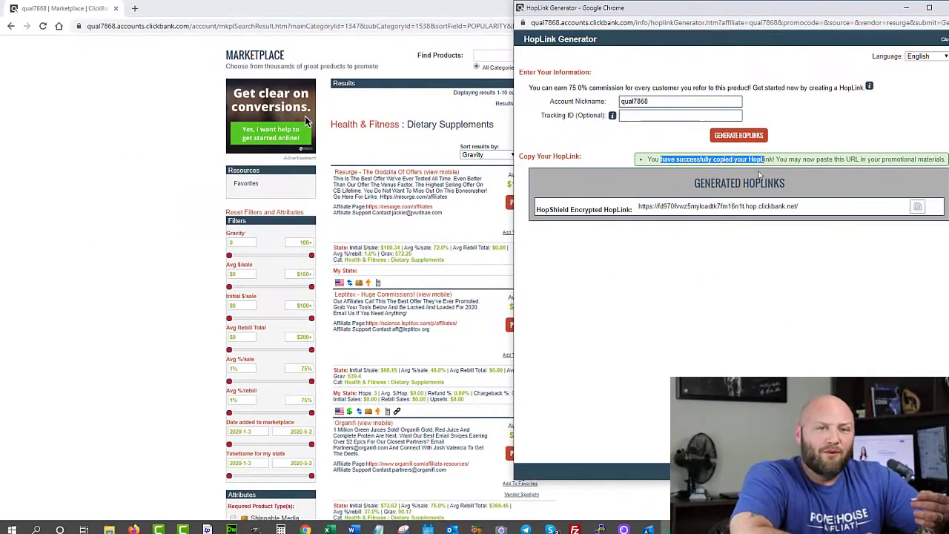
pyautogui.click(731, 334)
pyautogui.click(132, 232)
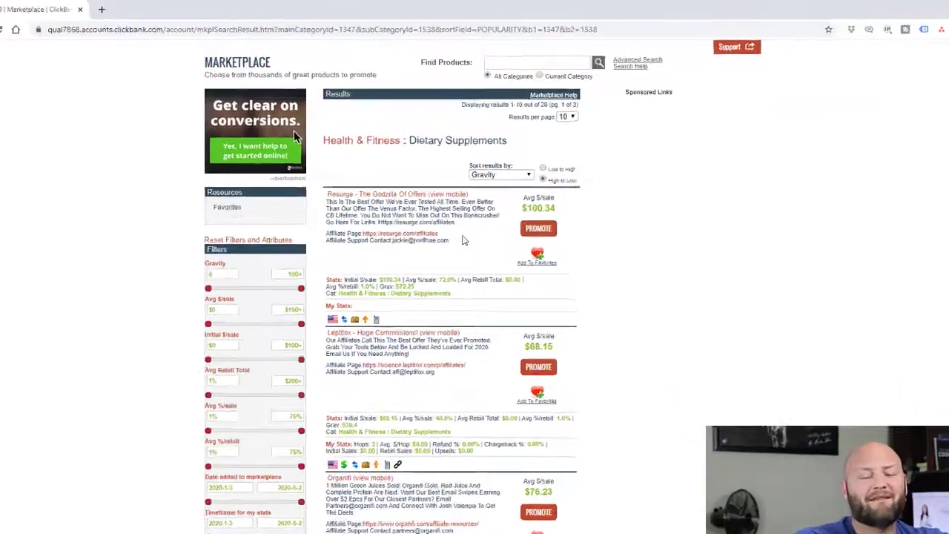
pyautogui.moveTo(461, 210); pyautogui.dragTo(370, 204)
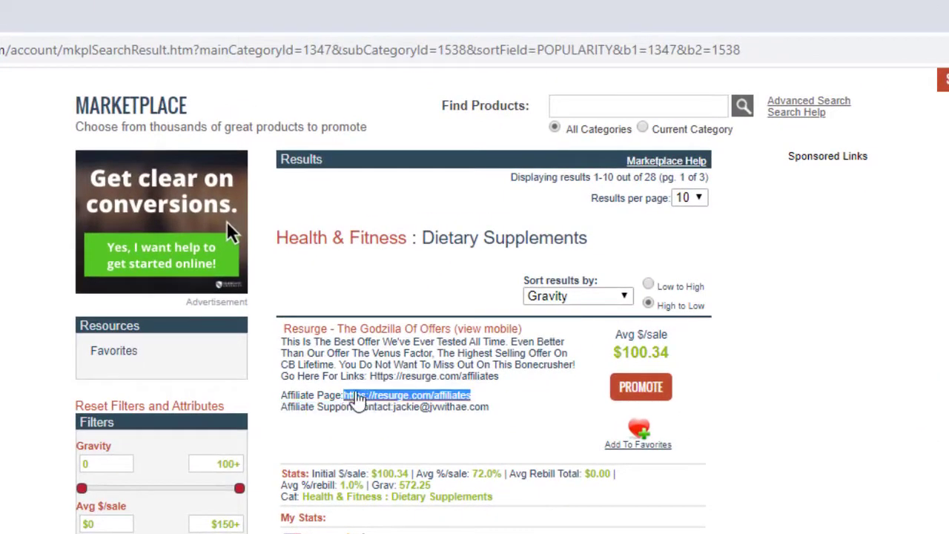
pyautogui.click(443, 401)
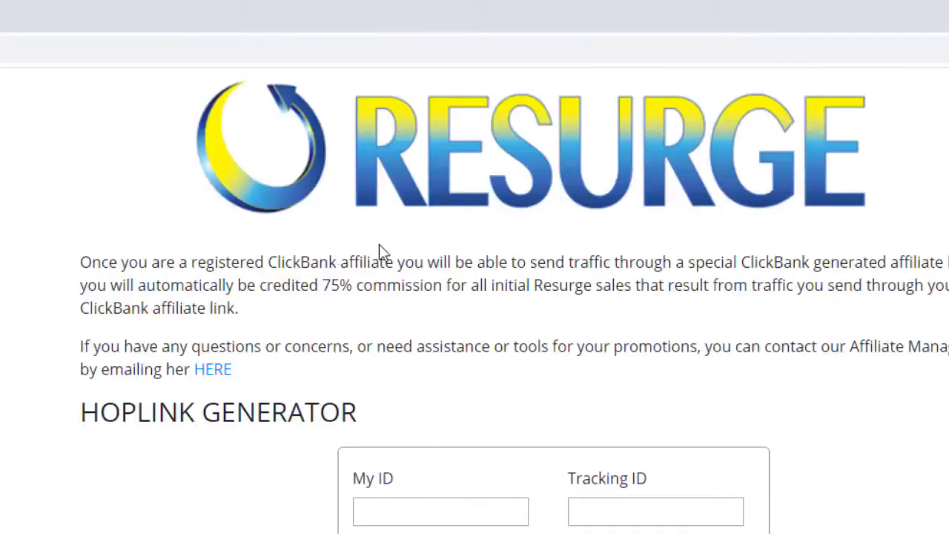
# Read through Resurge's HopLink generator and terms of service, then go back to ClickBank.
pyautogui.scroll(-3, 434, 222)
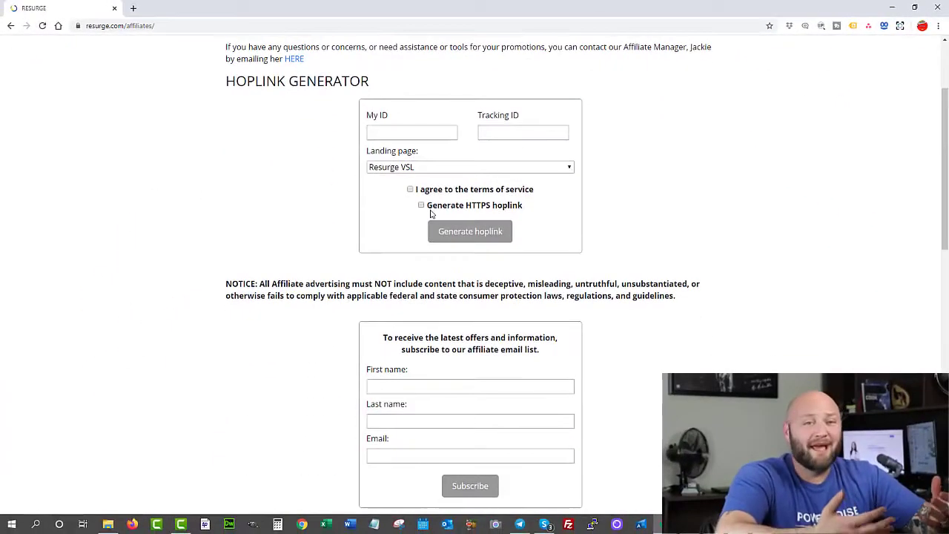
pyautogui.scroll(-1, 430, 214)
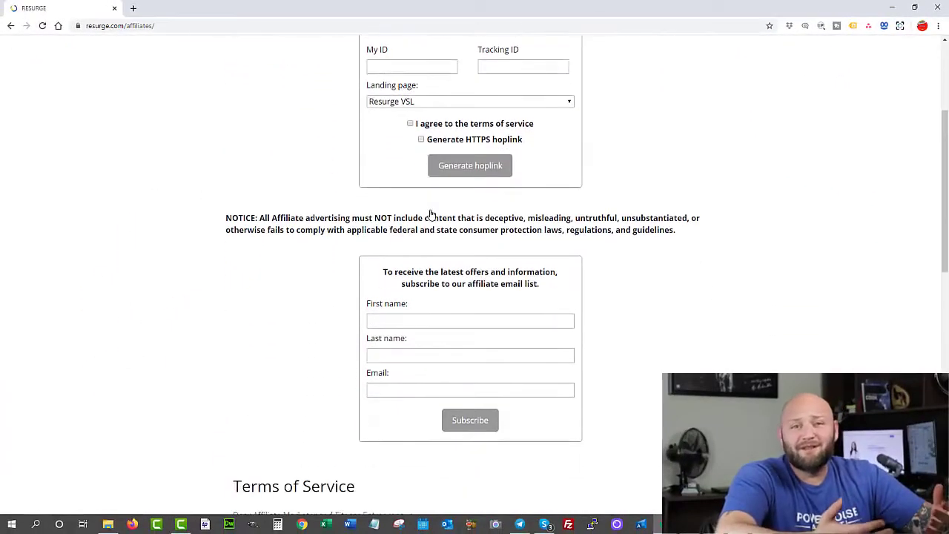
pyautogui.scroll(-6, 430, 214)
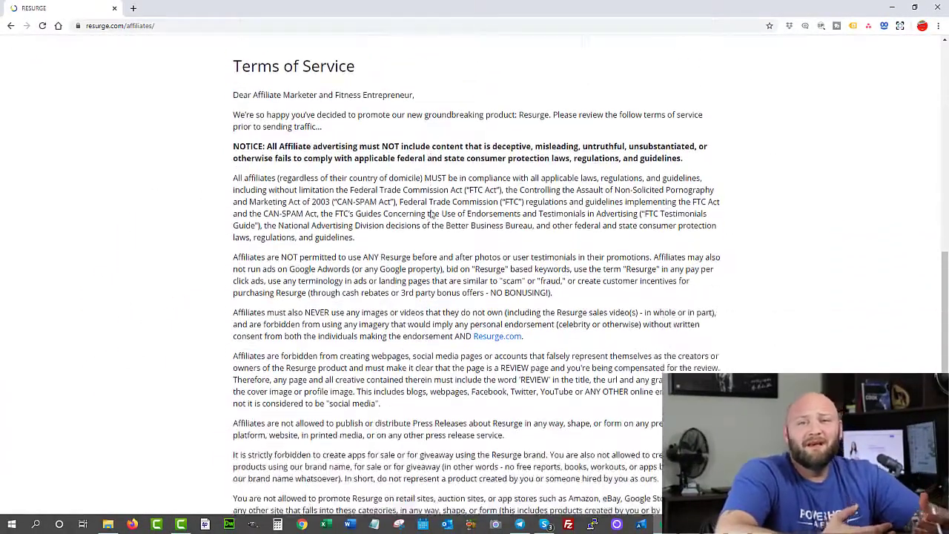
pyautogui.scroll(9, 430, 213)
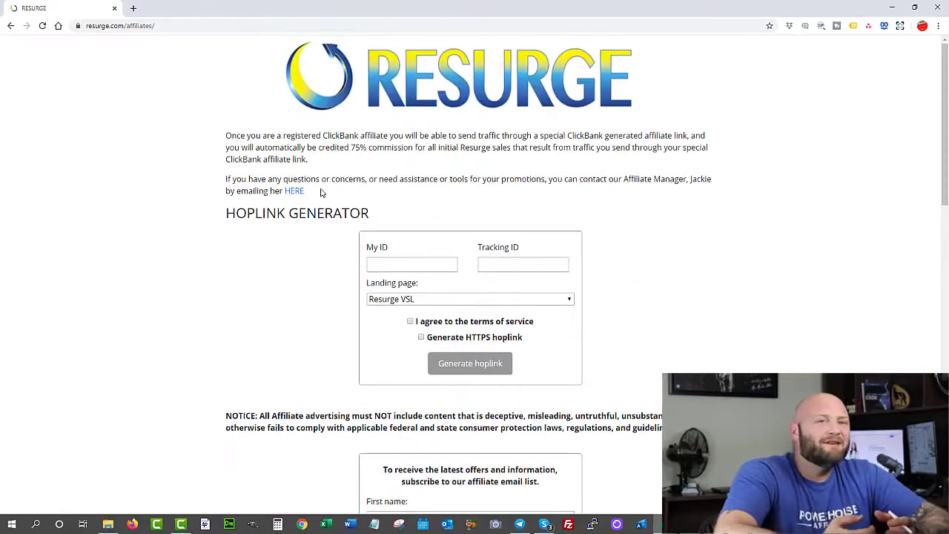
pyautogui.click(11, 26)
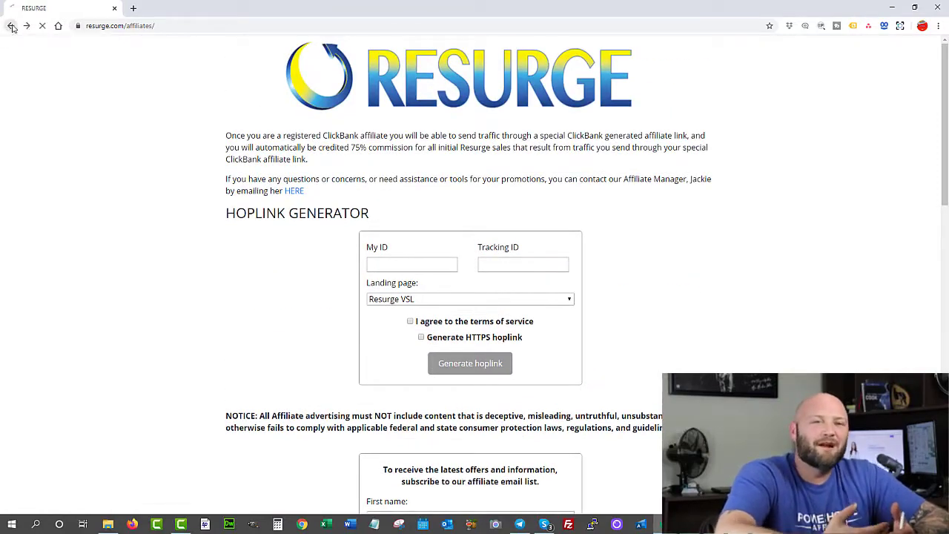
# Scroll down the Dietary Supplements Marketplace results.
pyautogui.scroll(-7, 131, 346)
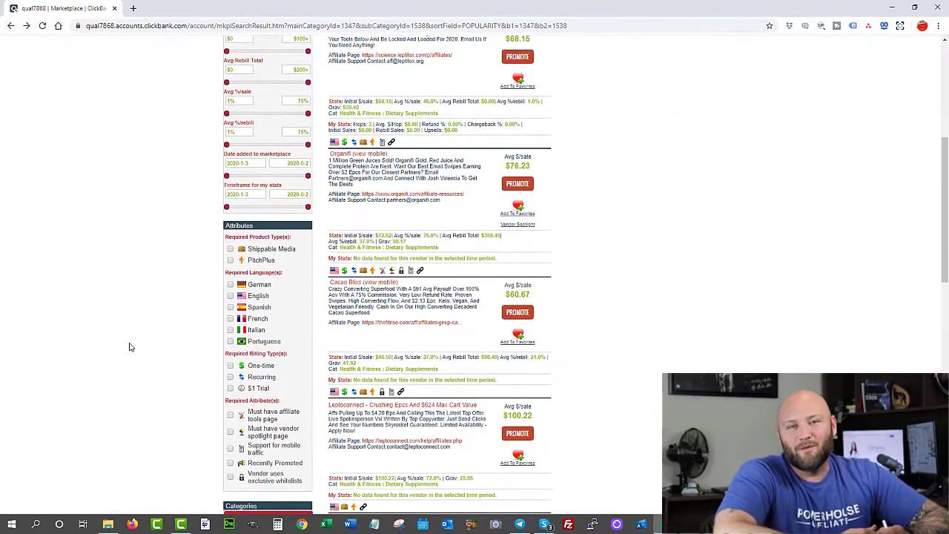
pyautogui.scroll(-4, 129, 346)
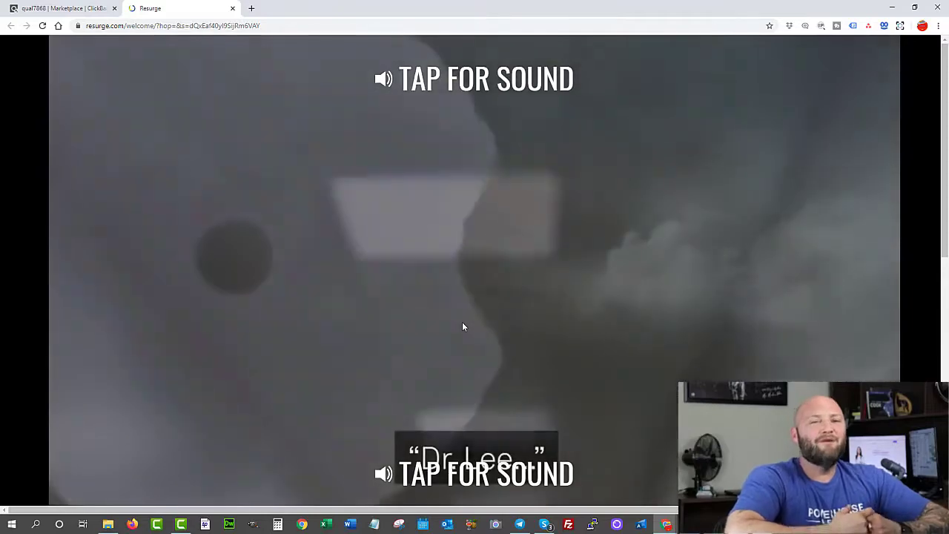
pyautogui.scroll(-6, 177, 335)
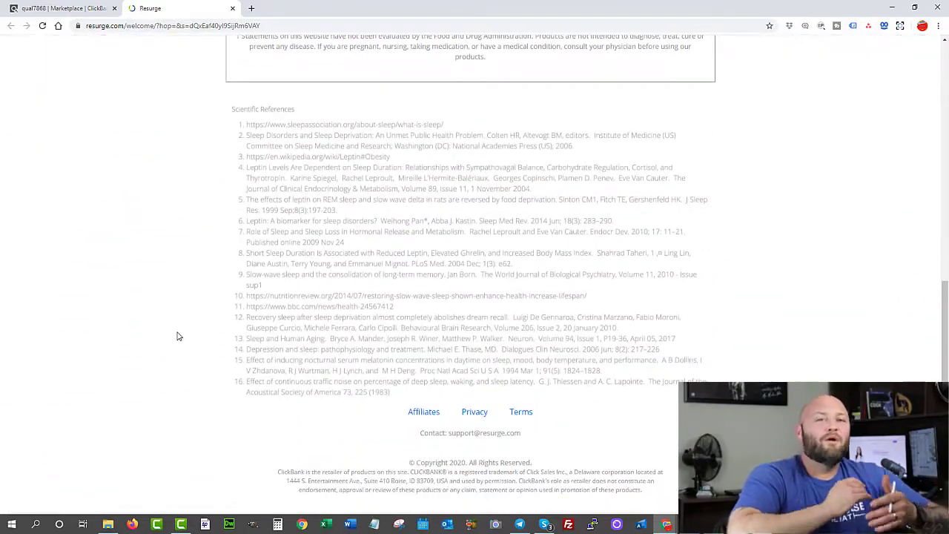
pyautogui.scroll(7, 177, 336)
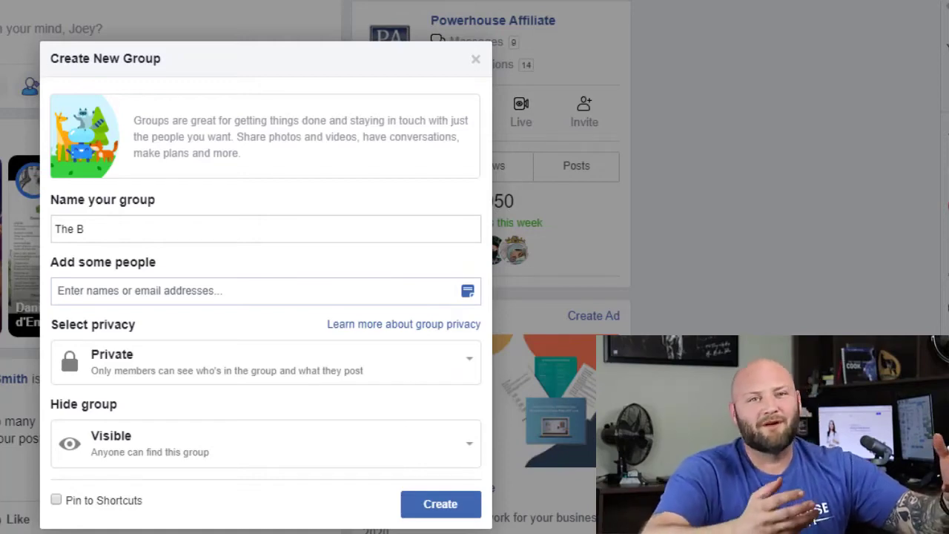
# Name the group 'The Best Diet EVER! :)', keep it Private and Visible, and create it.
pyautogui.click(88, 230)
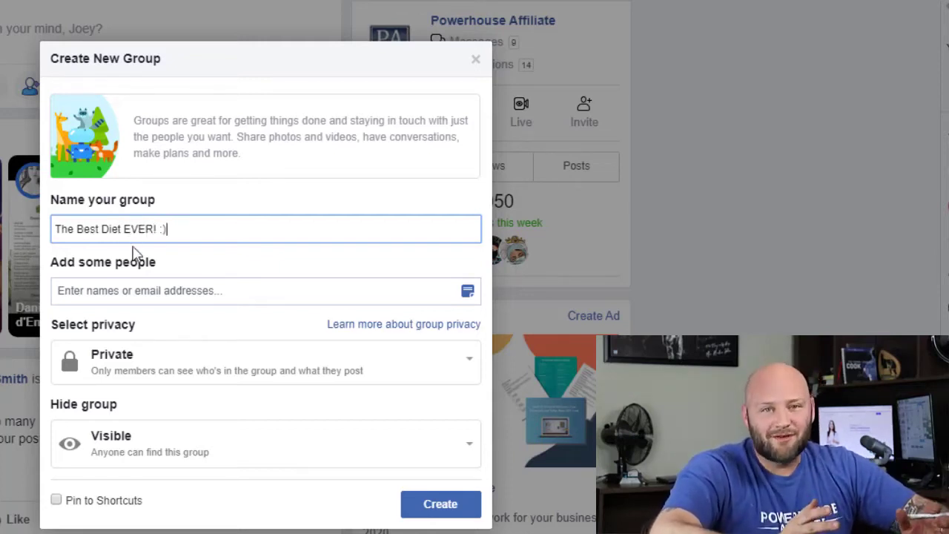
pyautogui.click(92, 451)
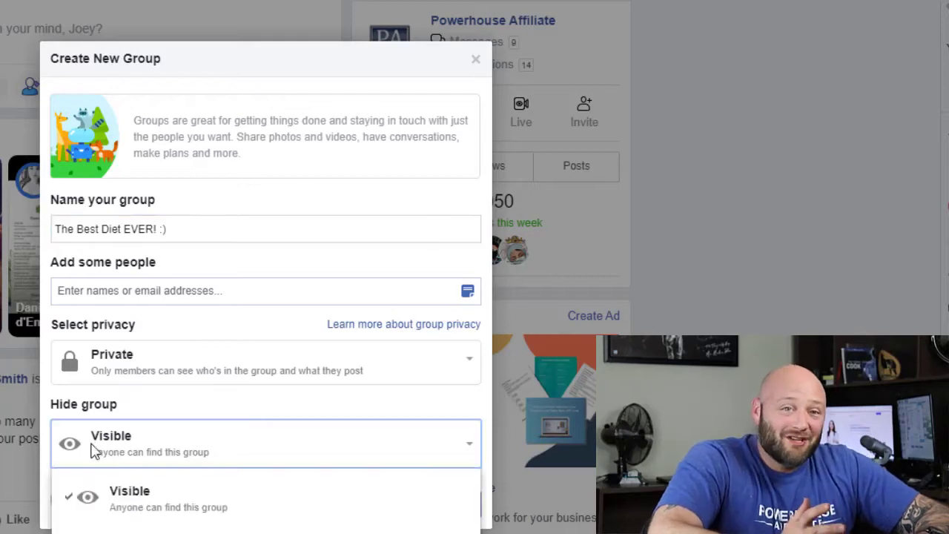
pyautogui.click(143, 512)
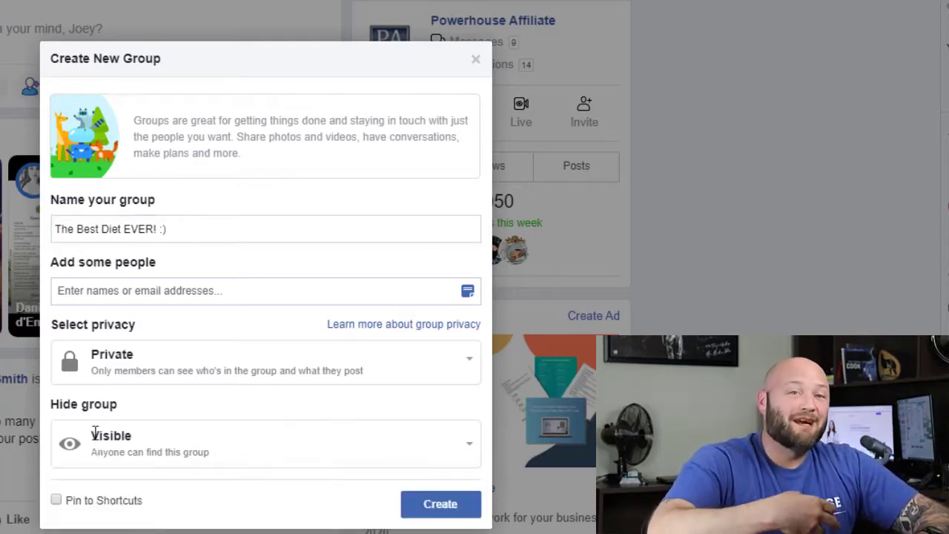
pyautogui.click(440, 504)
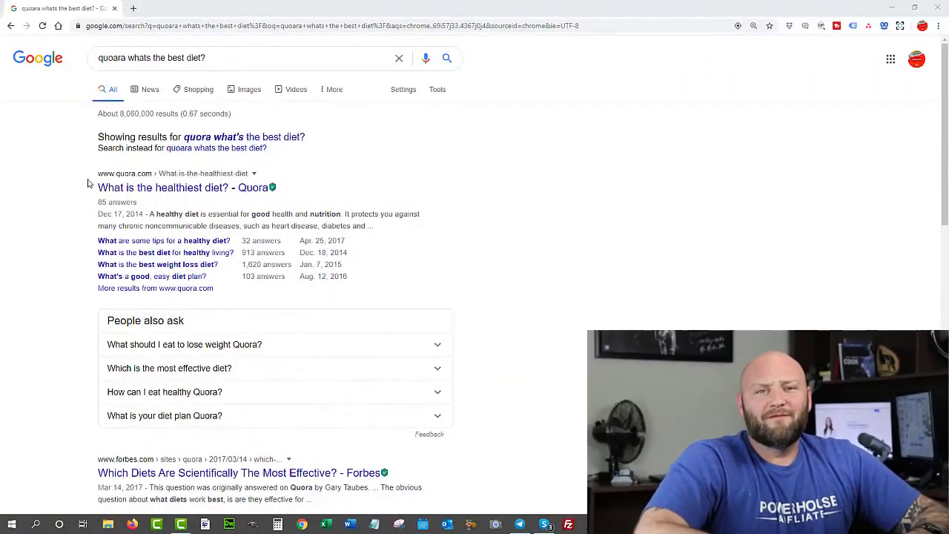
# Open the 'What is the healthiest diet? - Quora' result and scroll down to the answers.
pyautogui.moveTo(87, 176); pyautogui.dragTo(130, 173)
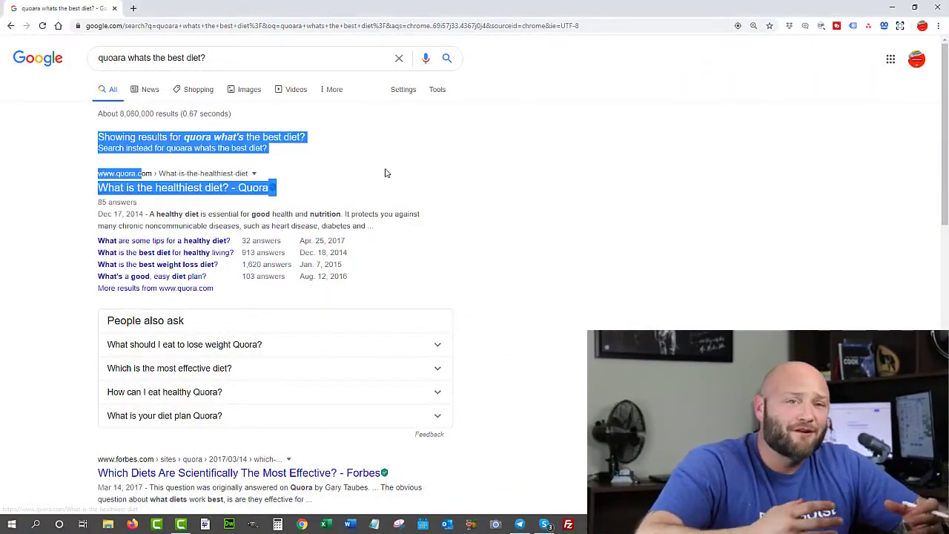
pyautogui.click(194, 194)
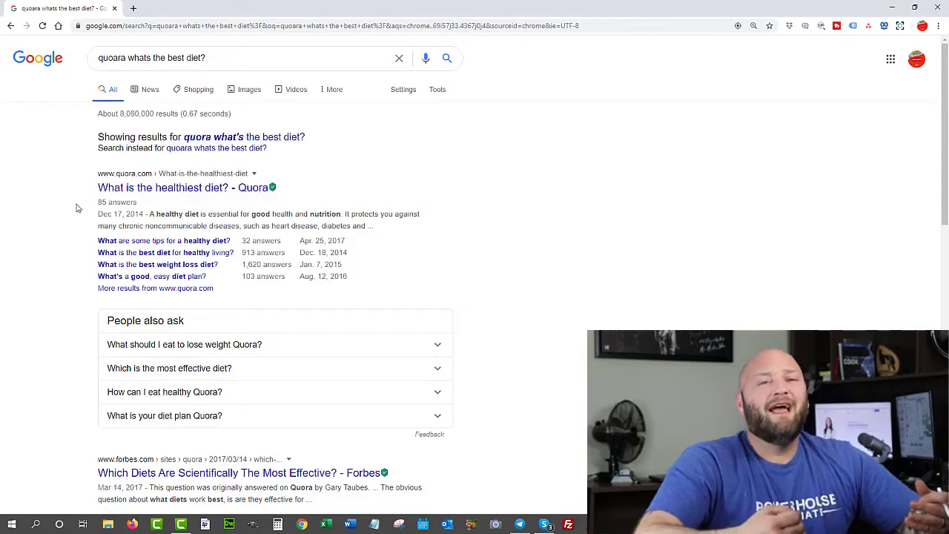
pyautogui.click(196, 190)
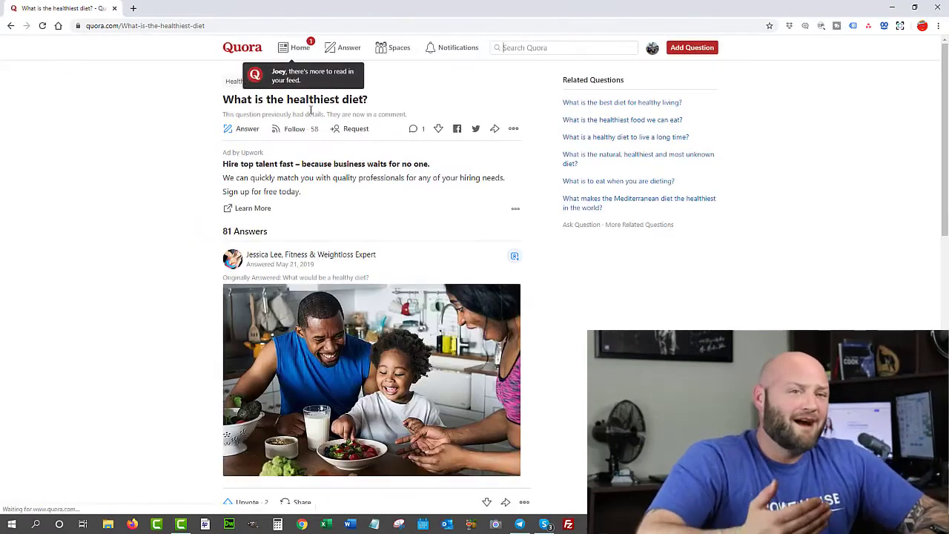
pyautogui.scroll(-4, 286, 200)
pyautogui.scroll(-1, 284, 251)
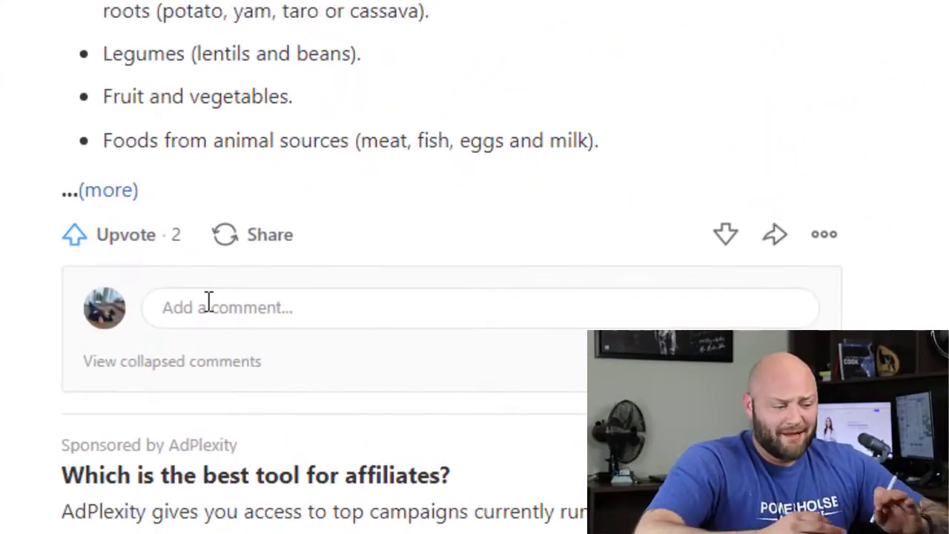
# Comment 'Hey I was just watching this really cool video! Its free to watch here >' plus the pasted Resurge HopLink.
pyautogui.click(209, 301)
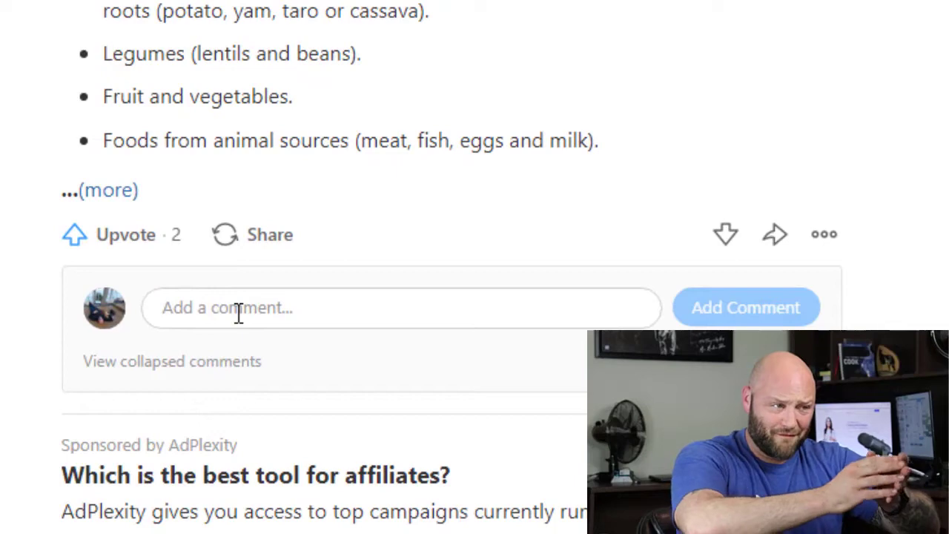
pyautogui.write('Hey')
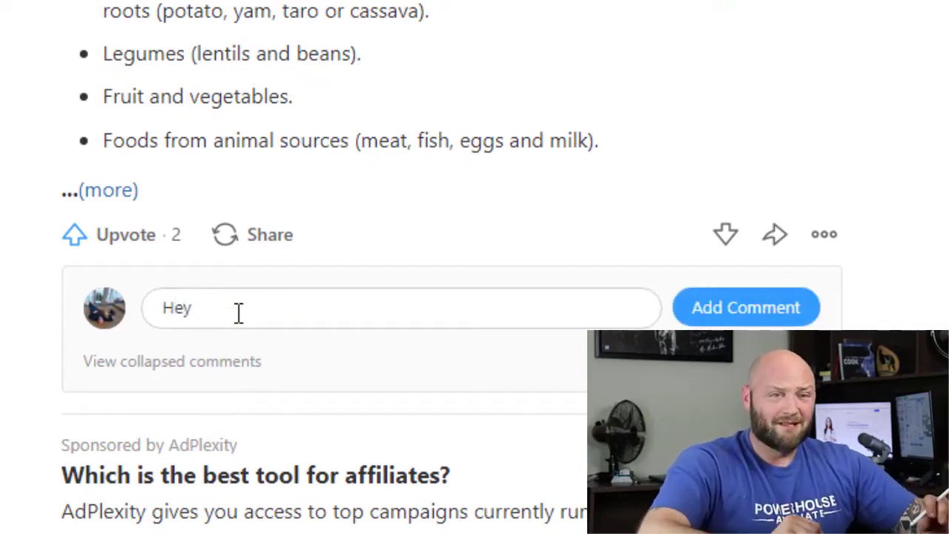
pyautogui.write(' I was')
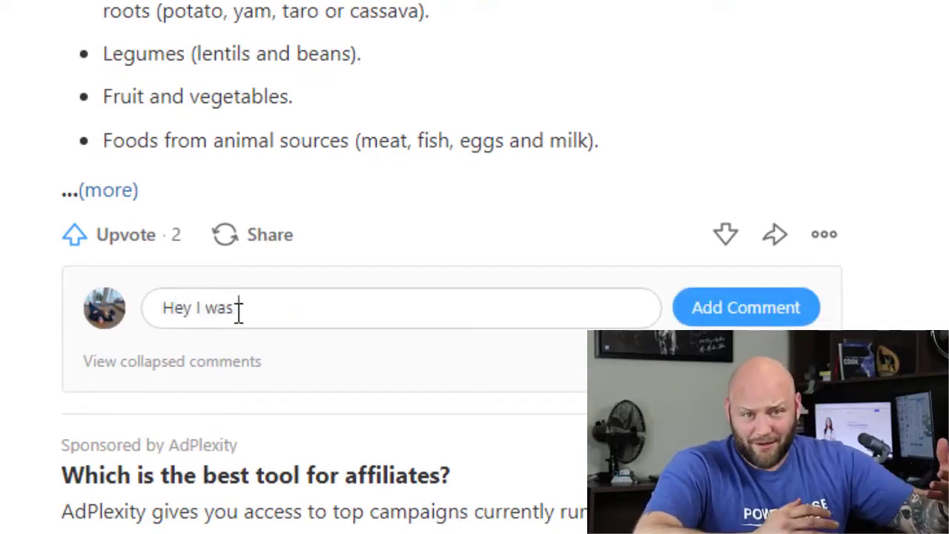
pyautogui.write(' just watching this really coo')
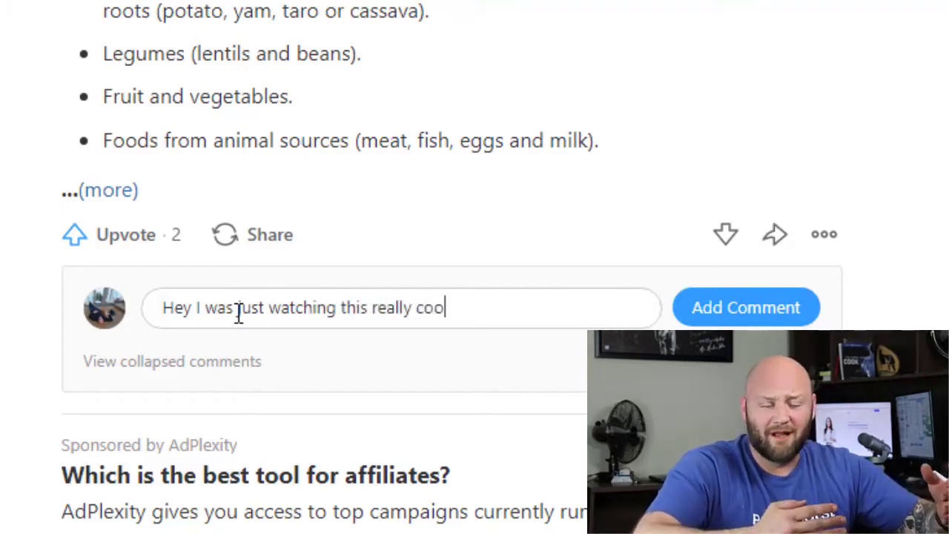
pyautogui.write('l video! ')
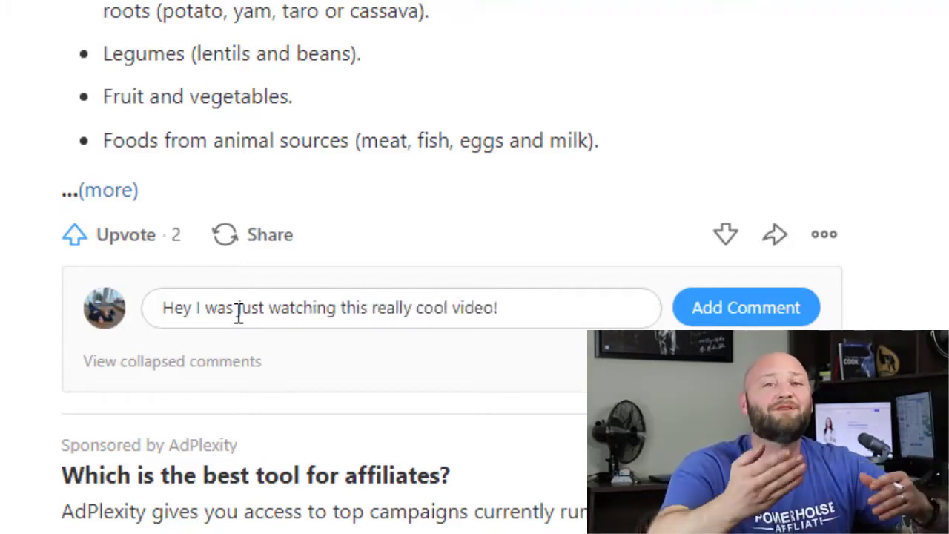
pyautogui.write('Its free to watch here')
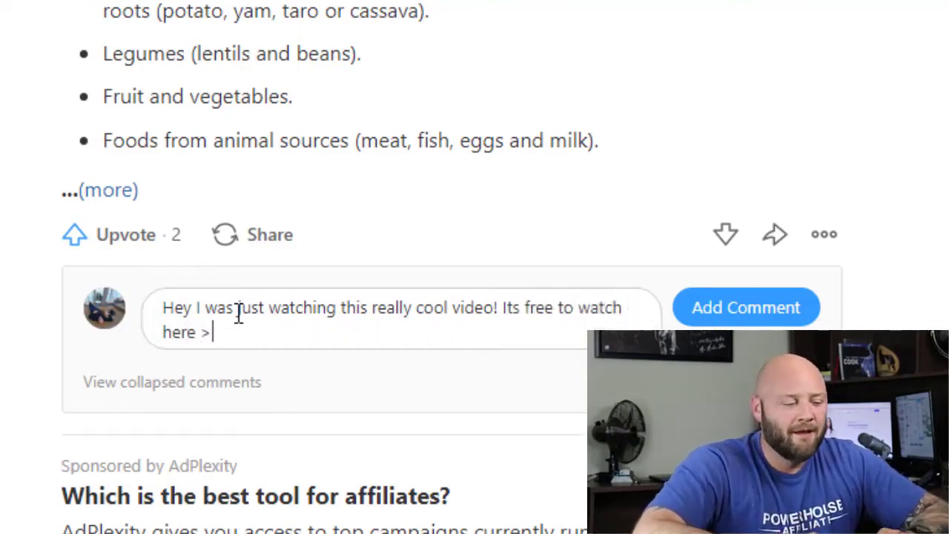
pyautogui.write(' >')
pyautogui.hotkey('ctrl', 'v')
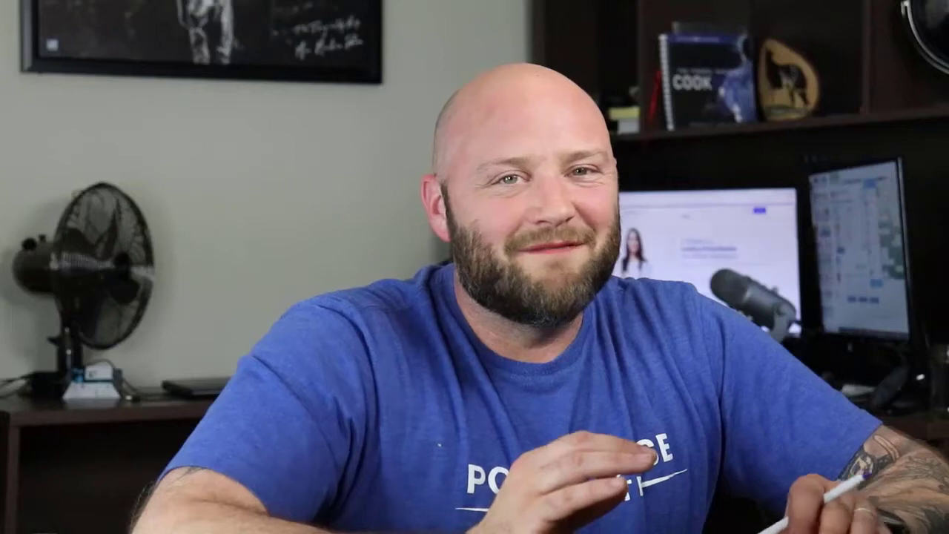